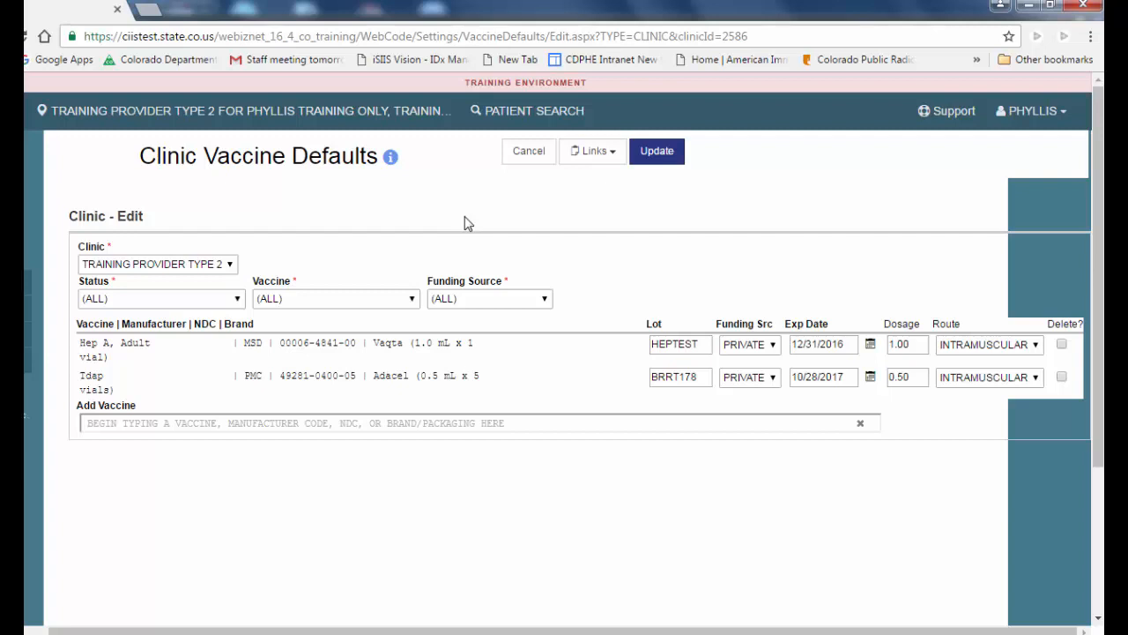
left_click(1065, 119)
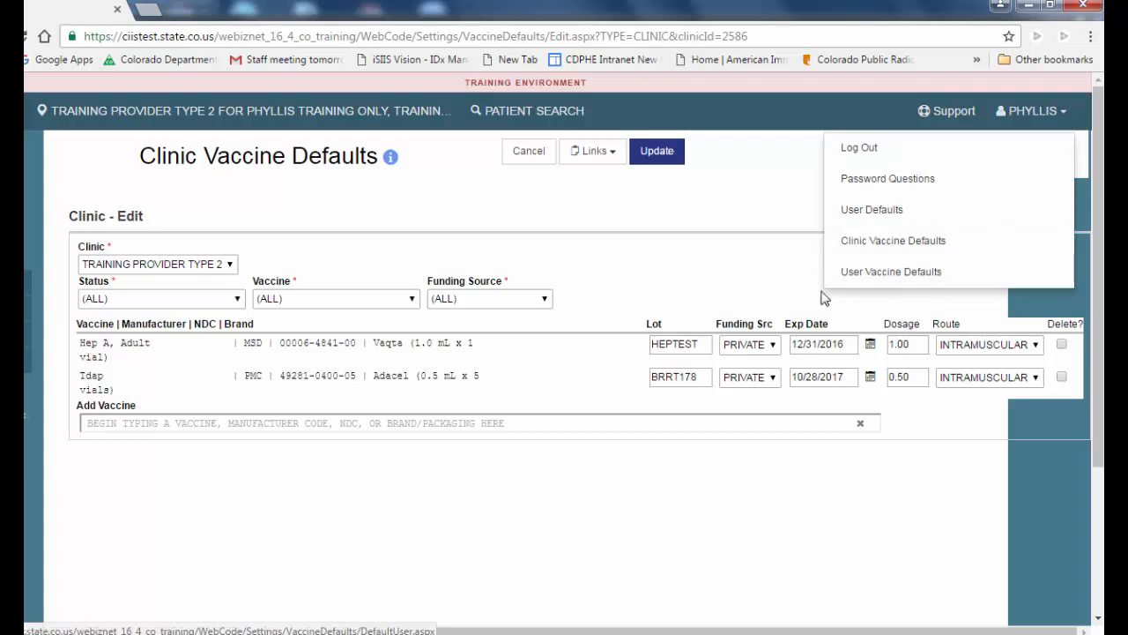
left_click(767, 288)
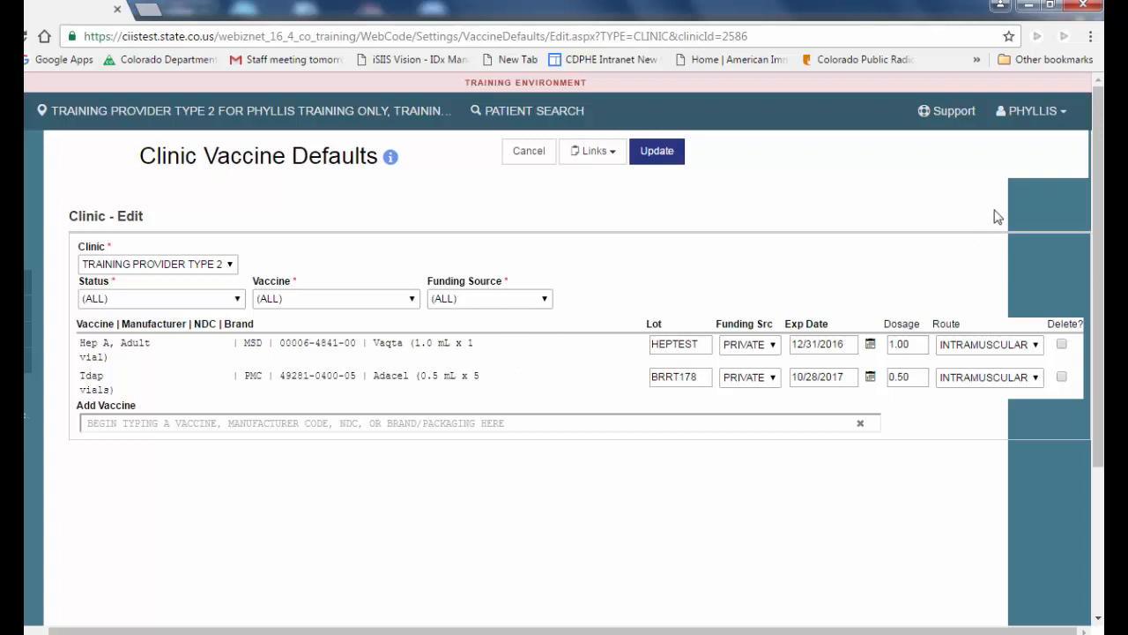
left_click(1066, 126)
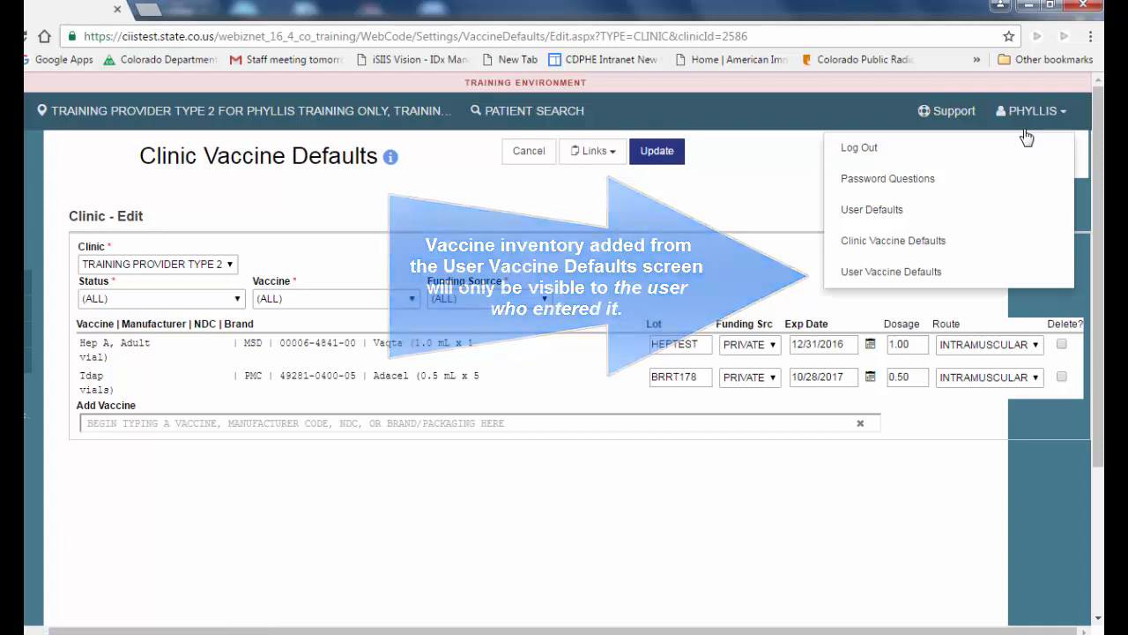
left_click(767, 221)
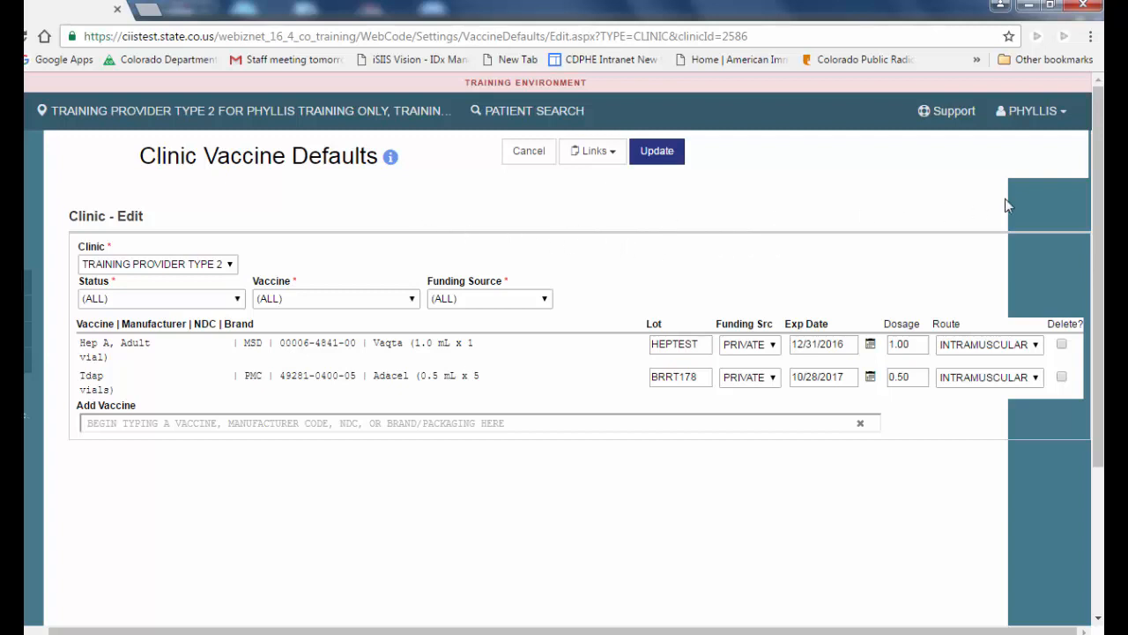
Open the Clinic Vaccine Defaults page from the account options
left_click(1064, 113)
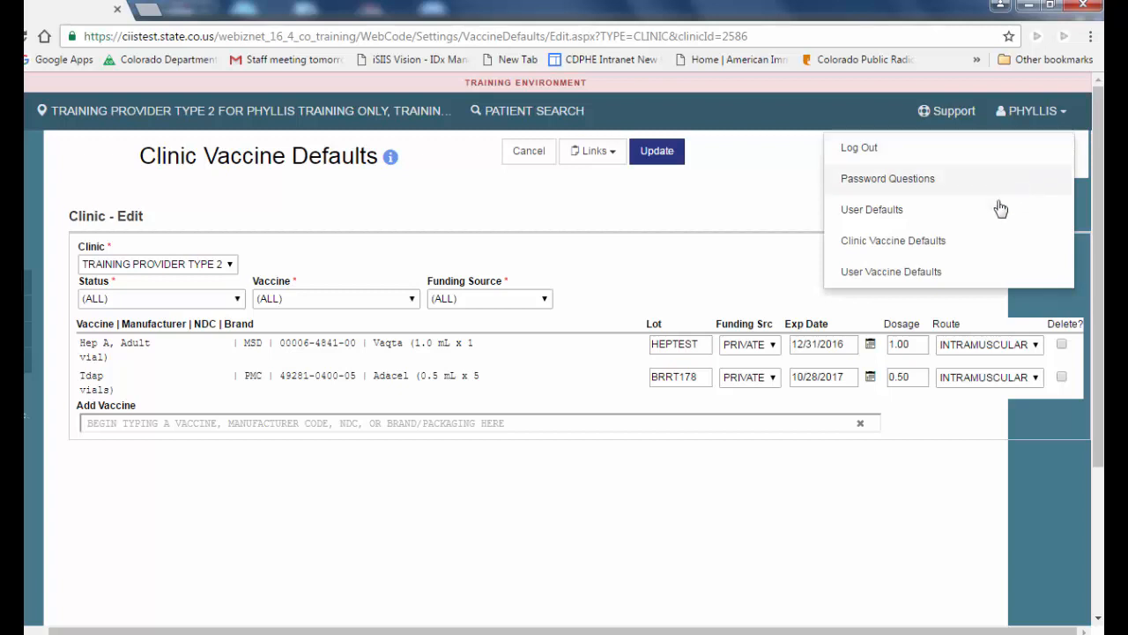
left_click(935, 247)
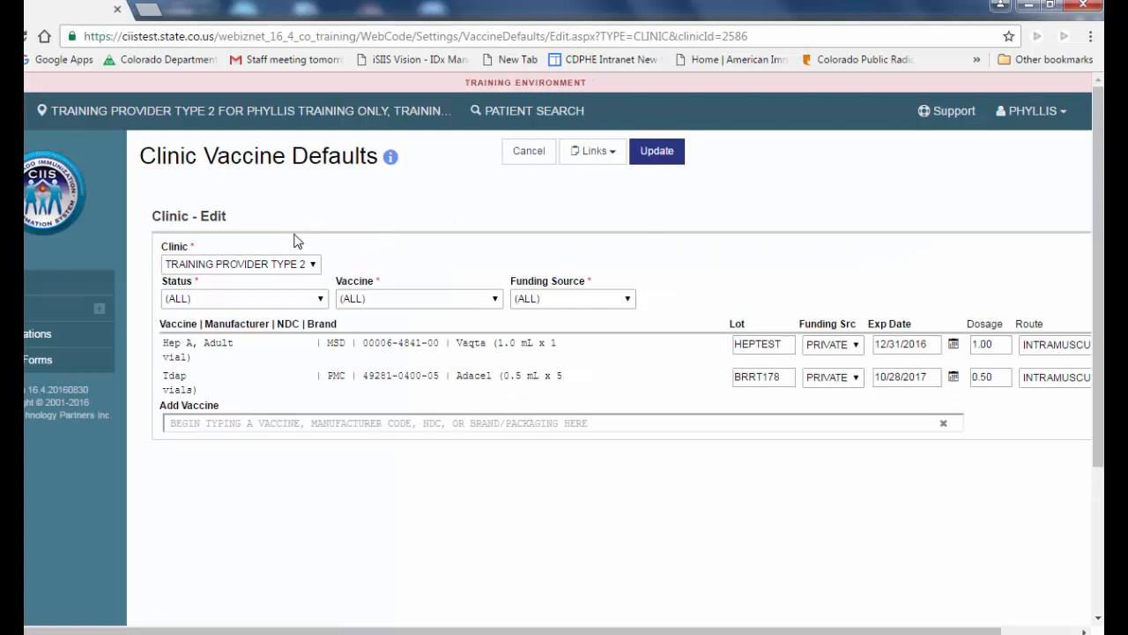
Look through the linked CDC table of vaccine manufacturer (MVX) codes and return to the clinic defaults
left_click(607, 155)
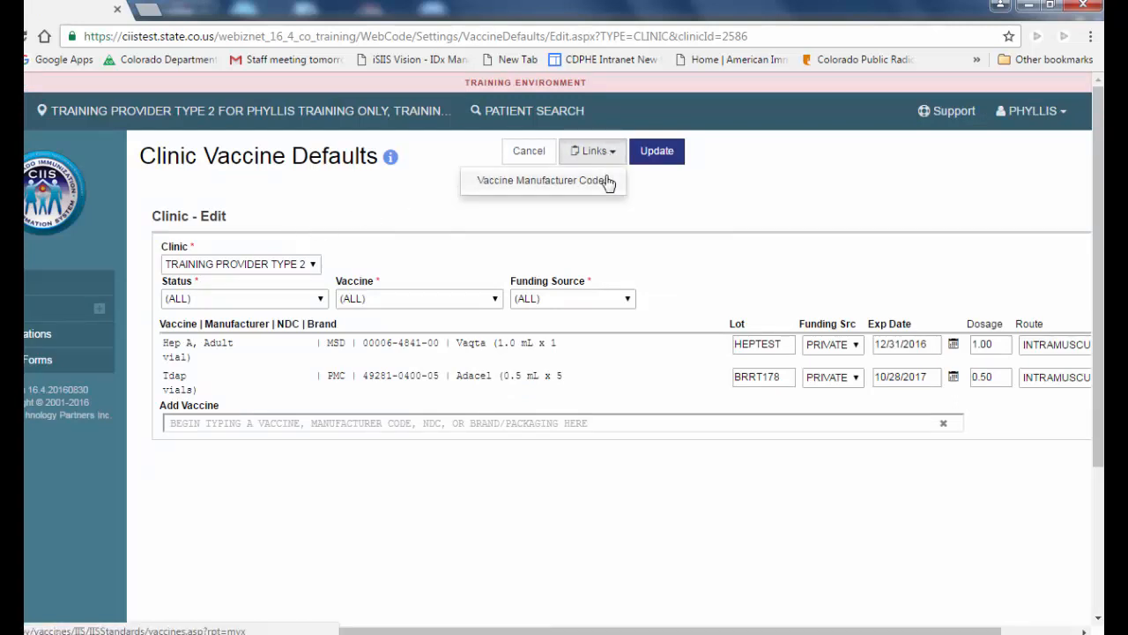
left_click(606, 179)
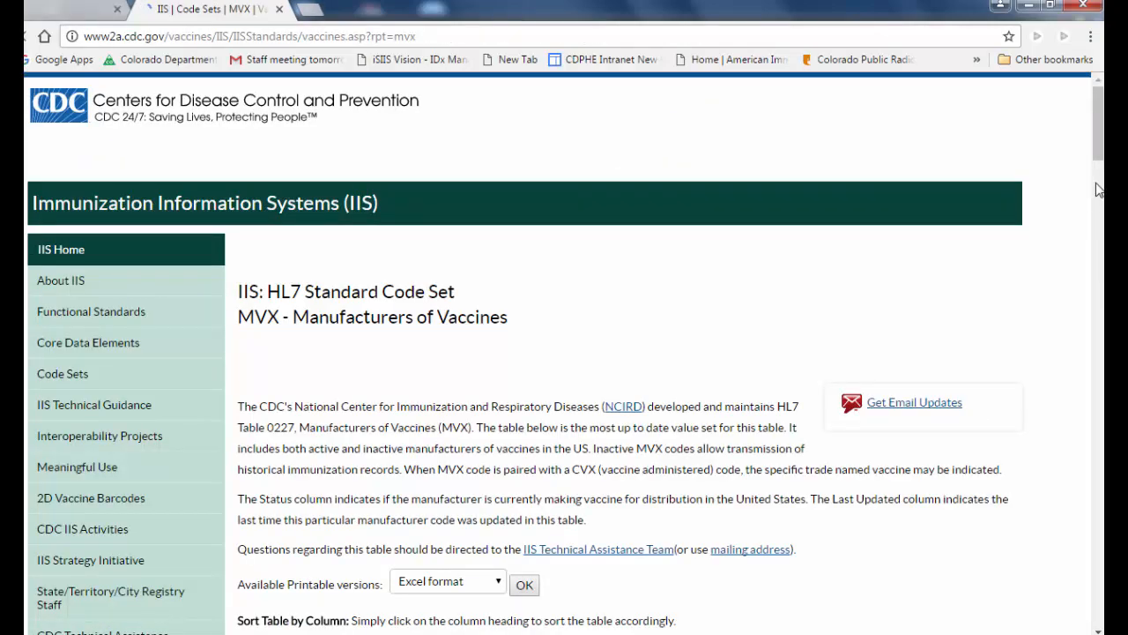
scroll(1101, 198, "down", 2)
scroll(1101, 198, "down", 10)
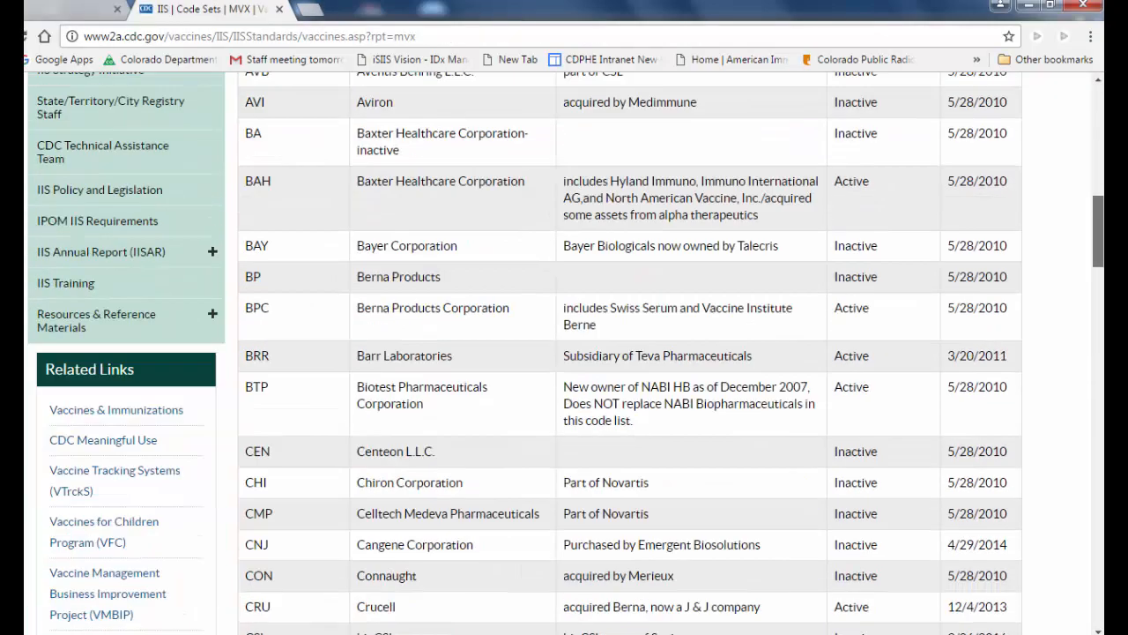
scroll(1101, 198, "up", 6)
scroll(1101, 199, "up", 5)
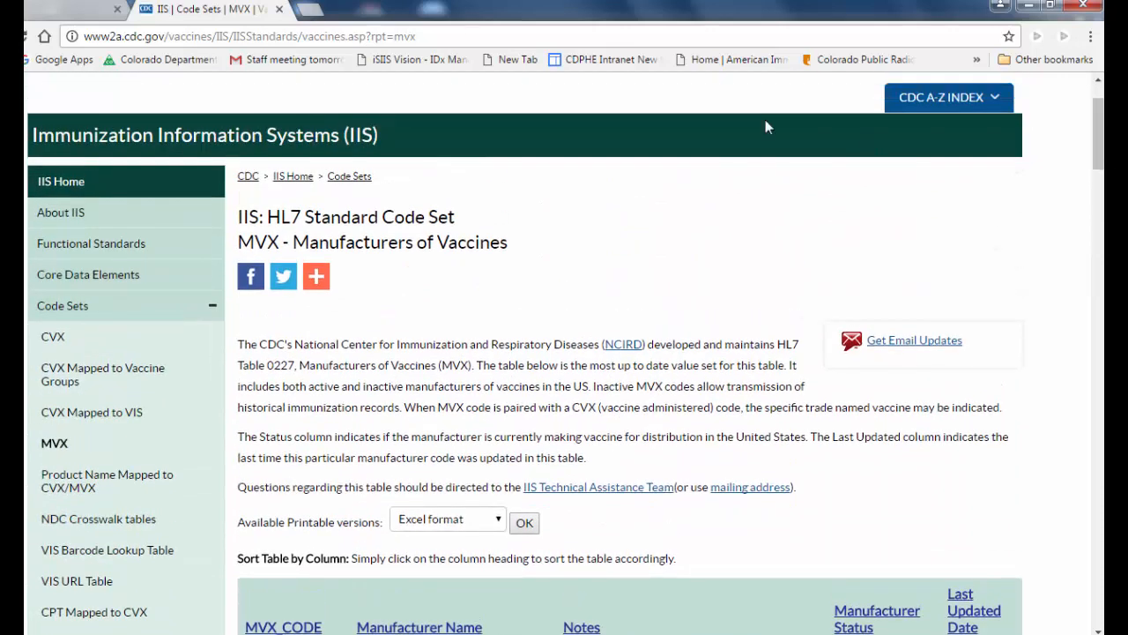
left_click(279, 9)
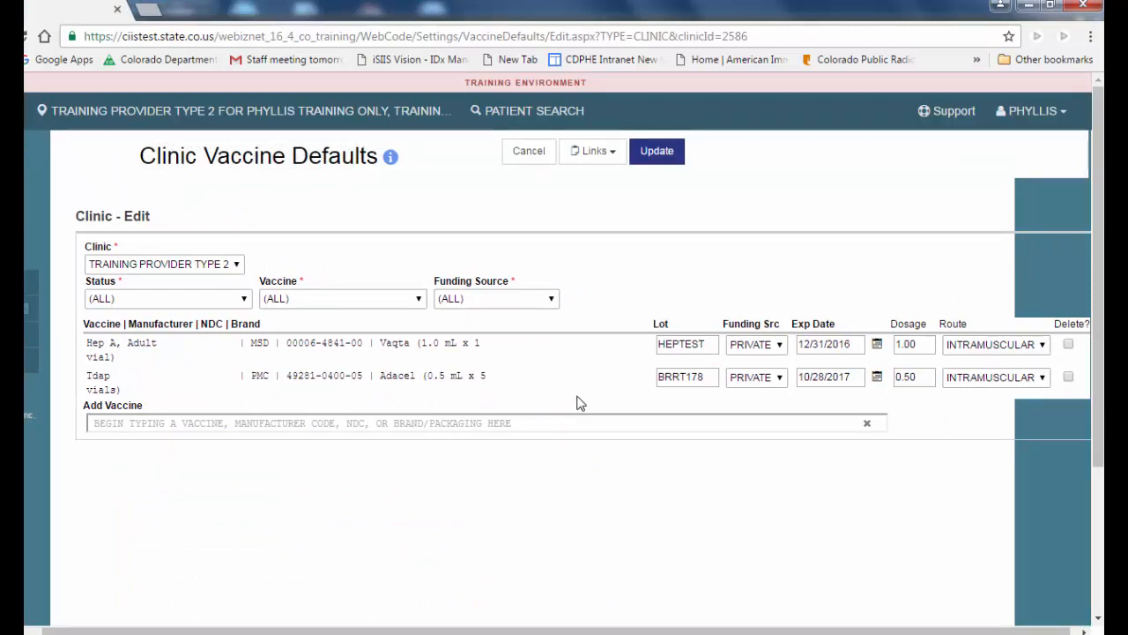
Examine the clinic, status, vaccine and funding source filter choices of the clinic vaccine defaults
left_click(237, 265)
left_click(279, 266)
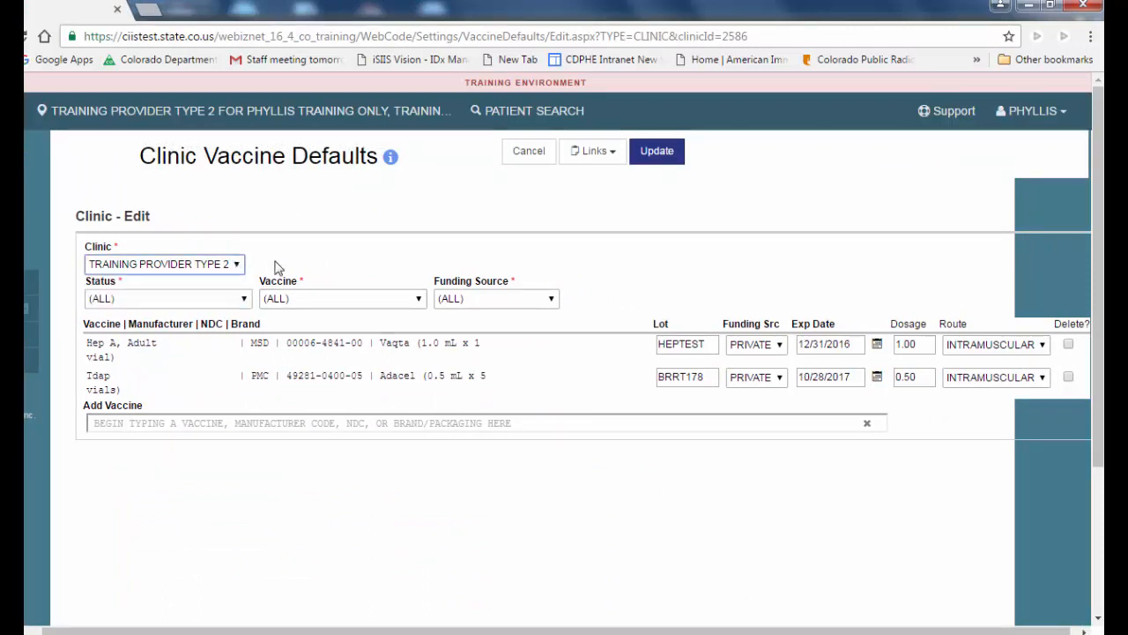
left_click(252, 302)
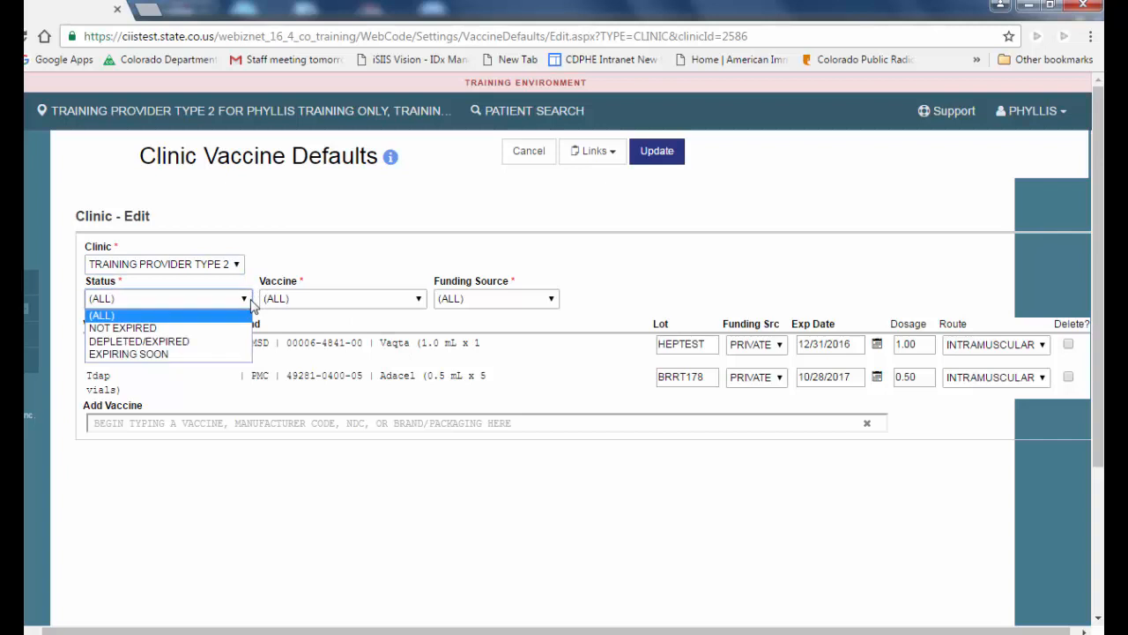
left_click(419, 300)
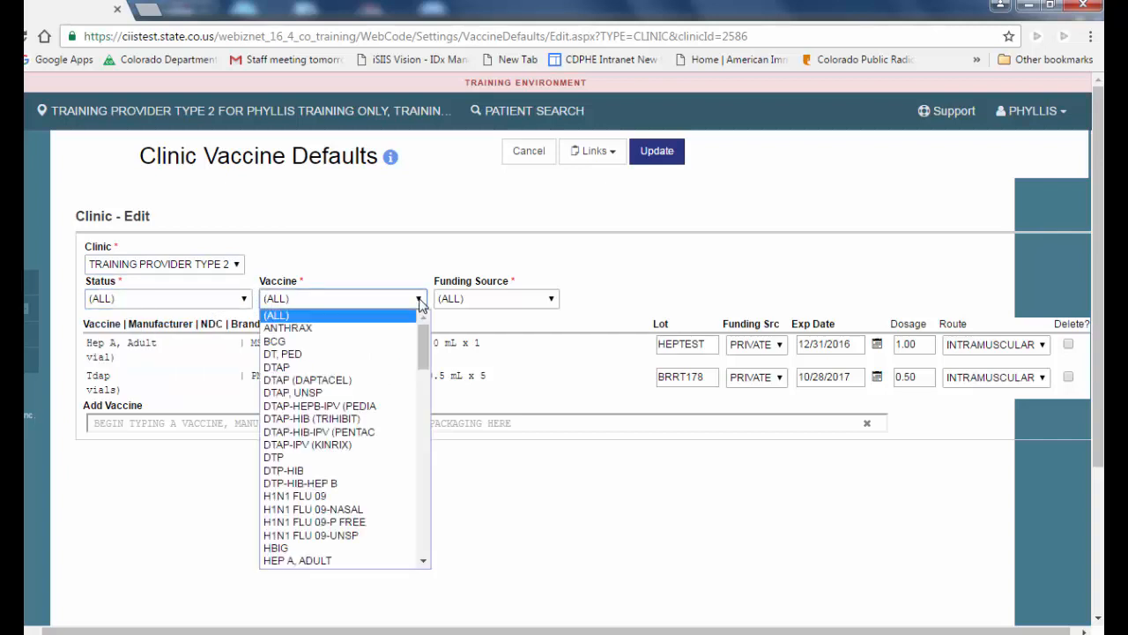
left_click(552, 300)
left_click(552, 300)
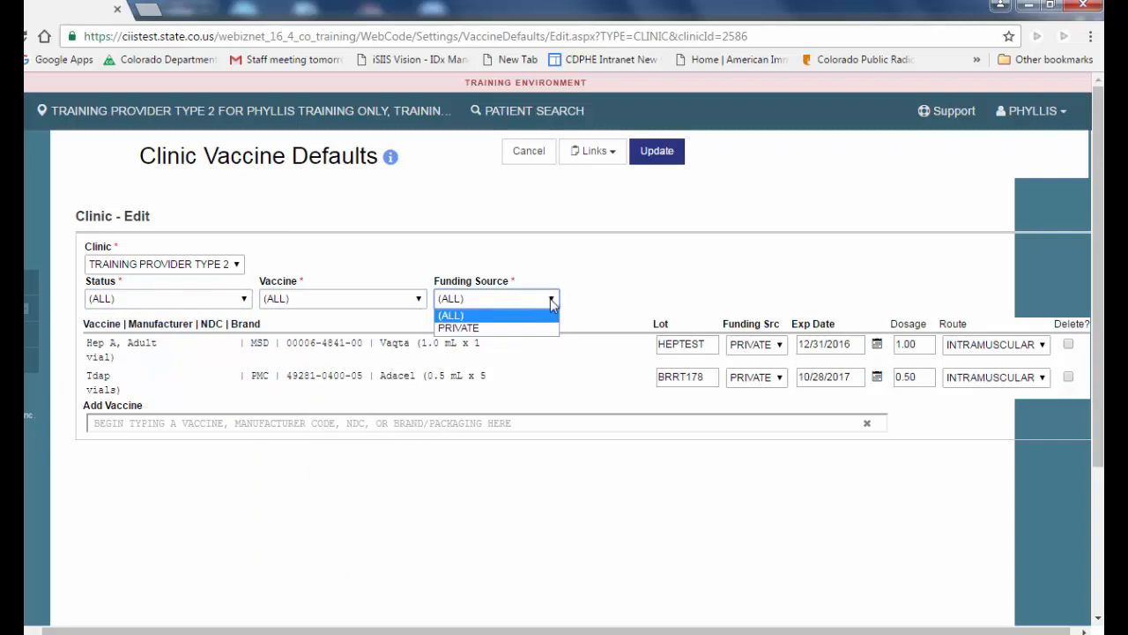
left_click(597, 300)
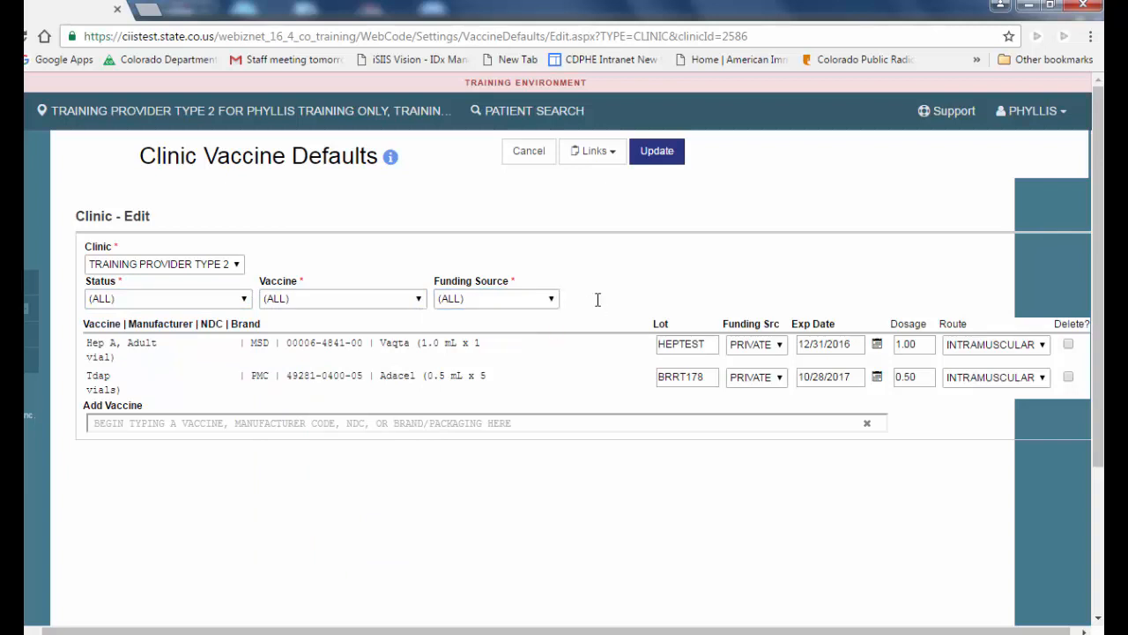
left_click(234, 264)
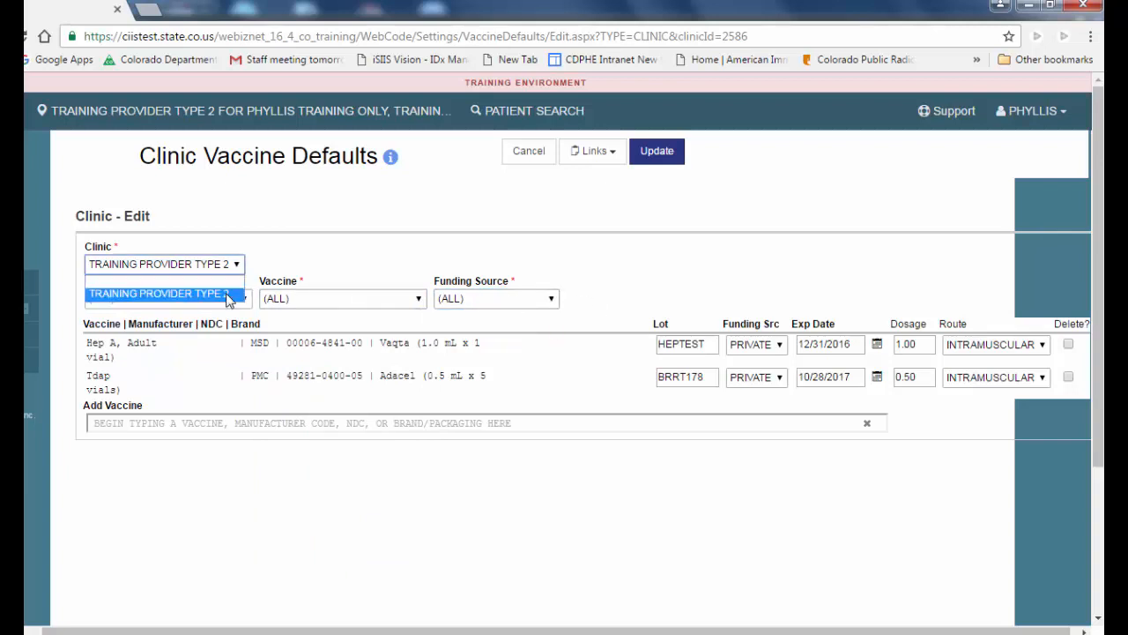
left_click(227, 297)
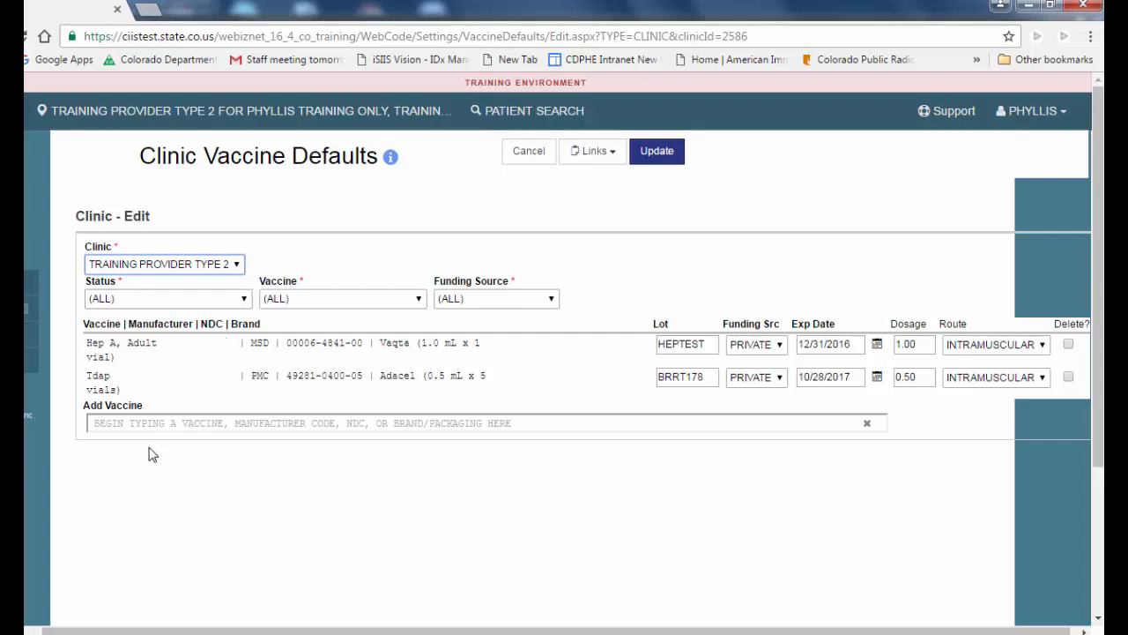
left_click(95, 423)
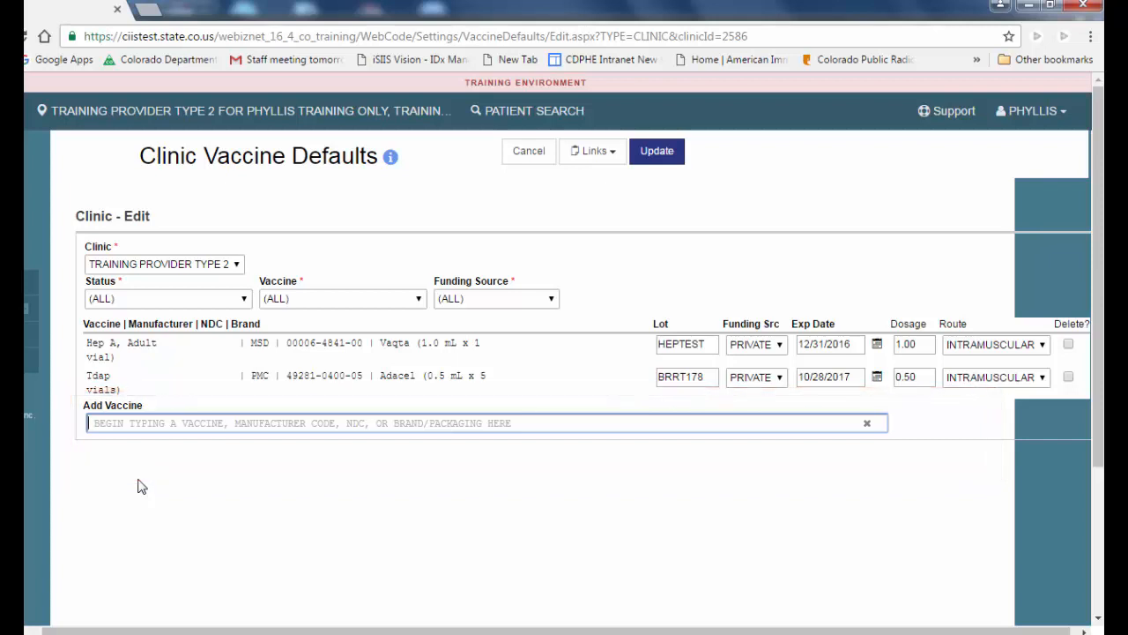
type("MMR")
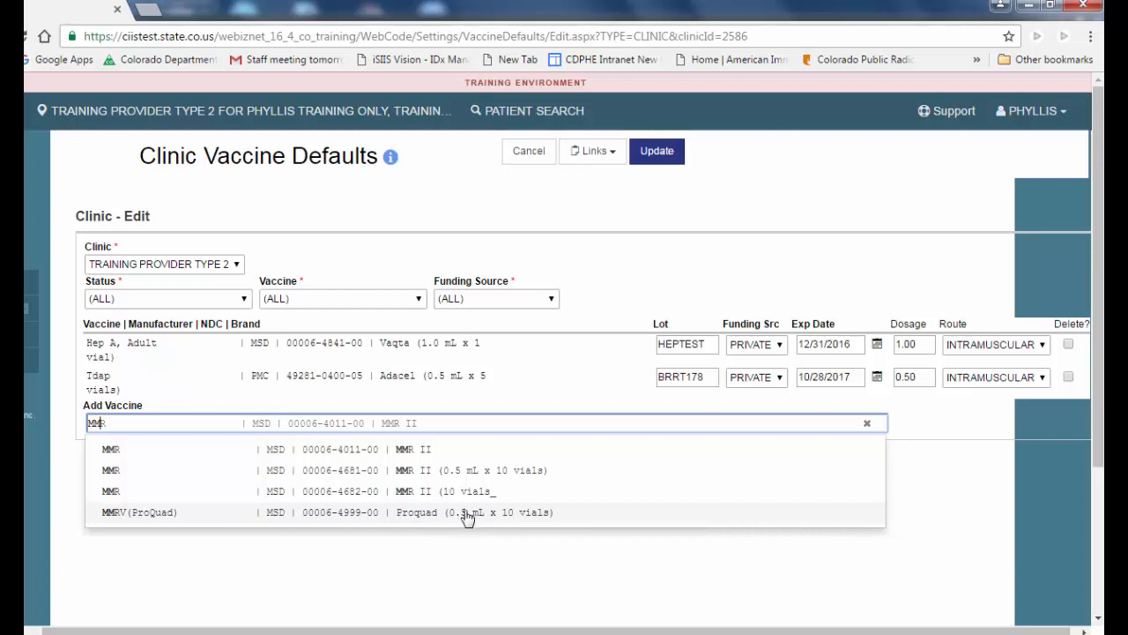
left_click(443, 470)
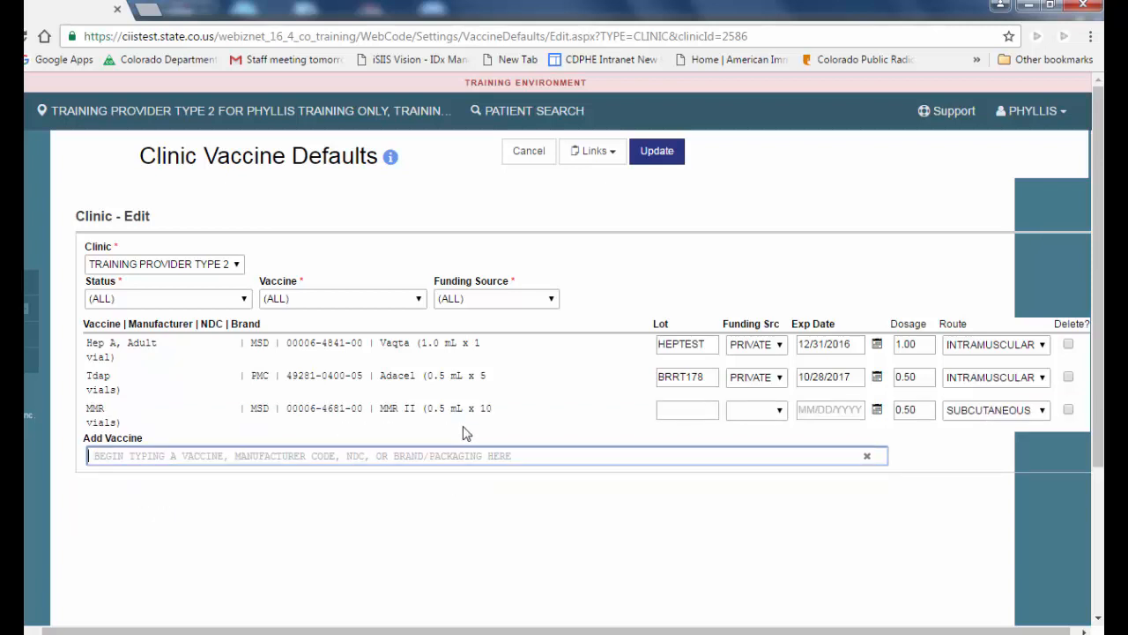
Enter lot NEWVC and the funding source PRIVATE for the new MMR II entry
left_click(671, 413)
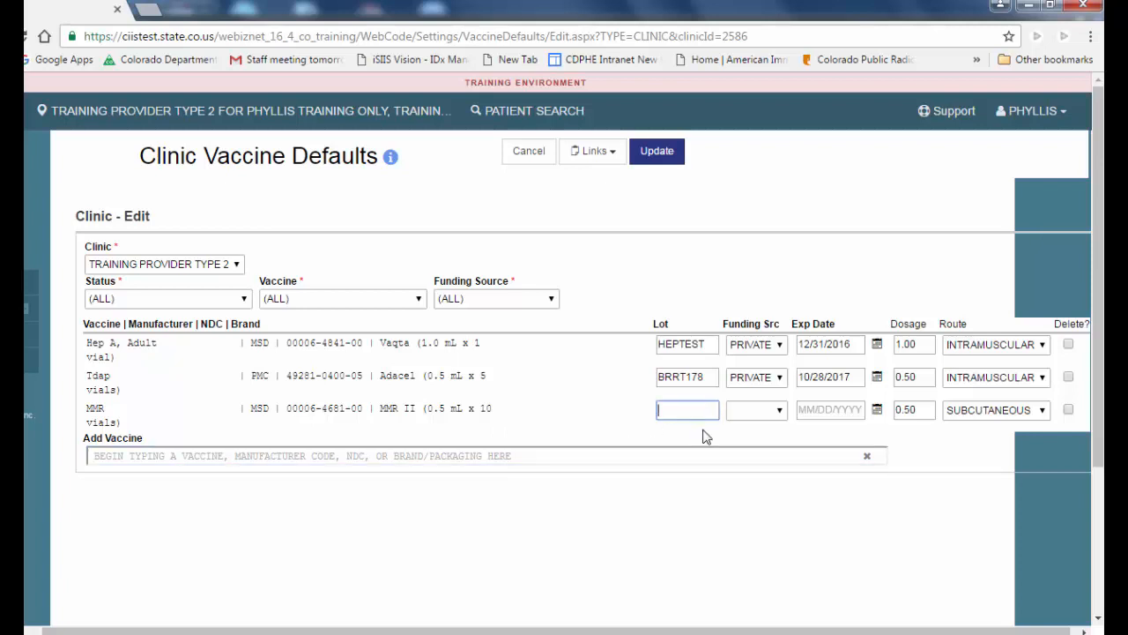
type("NEW")
type("W")
type("C")
left_click(780, 413)
left_click(767, 447)
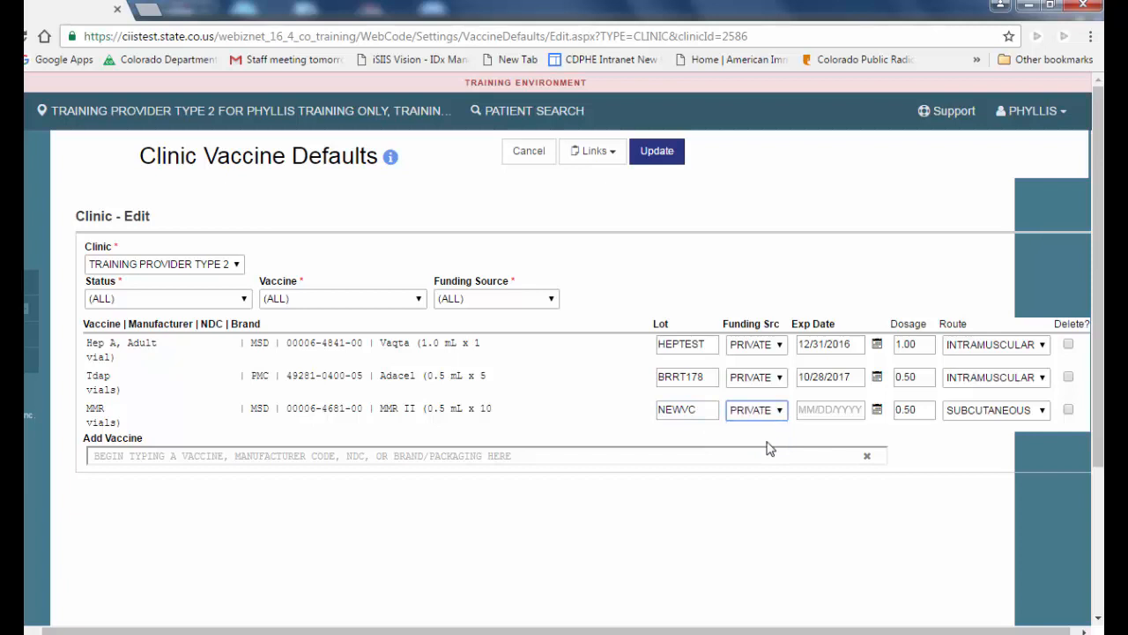
Set the MMR II expiration date to 09/28/2017 and save the clinic vaccine defaults
left_click(819, 411)
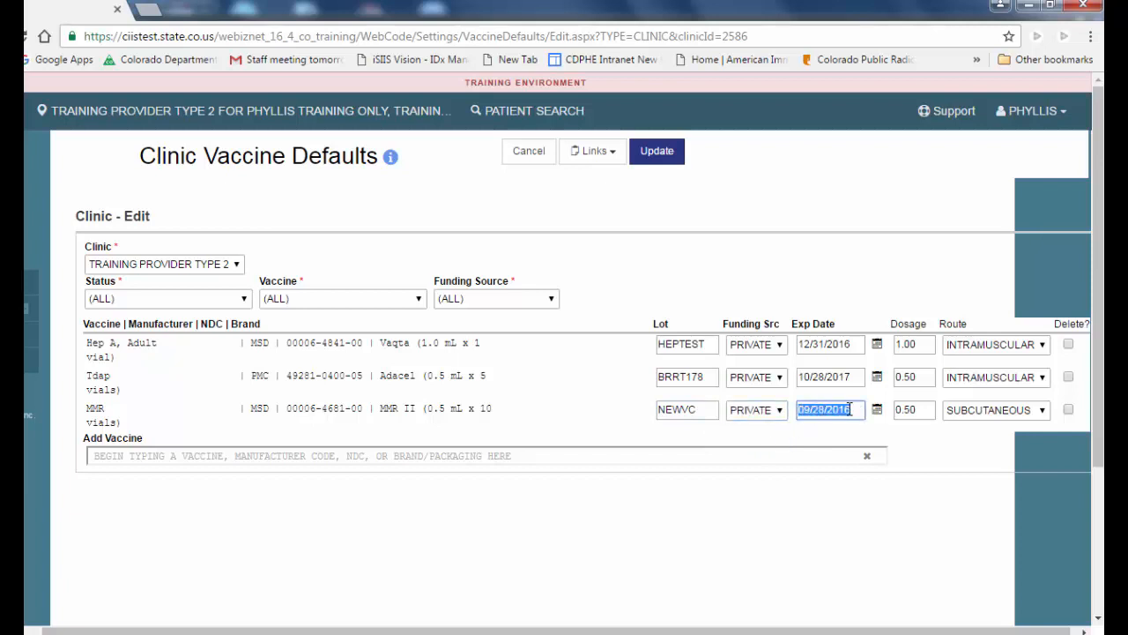
left_click(850, 409)
key("BackSpace")
type("7")
left_click(652, 162)
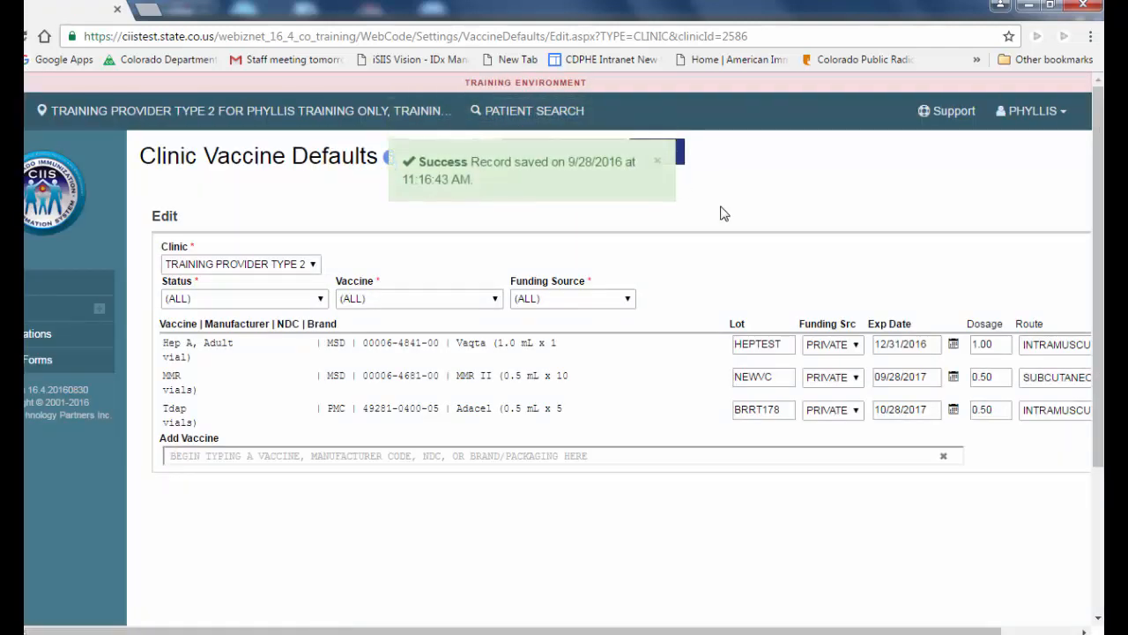
left_click(657, 162)
Delete the Hep A, Adult entry with lot HEPTEST from the clinic vaccine defaults and save
scroll(926, 529, "right", 2)
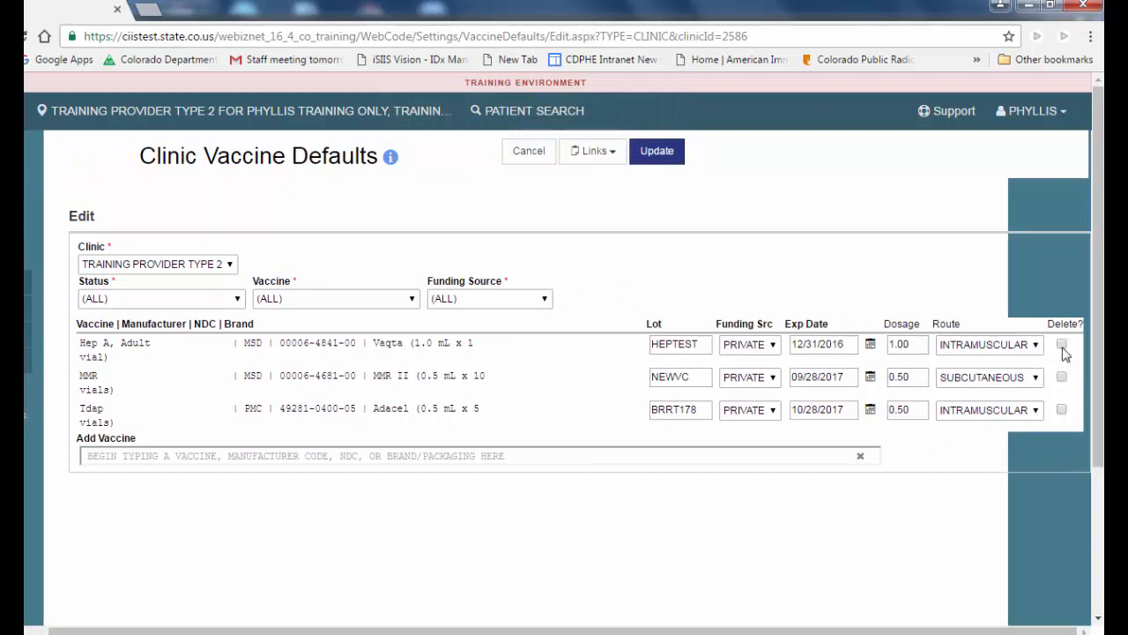
left_click(1063, 345)
left_click(670, 160)
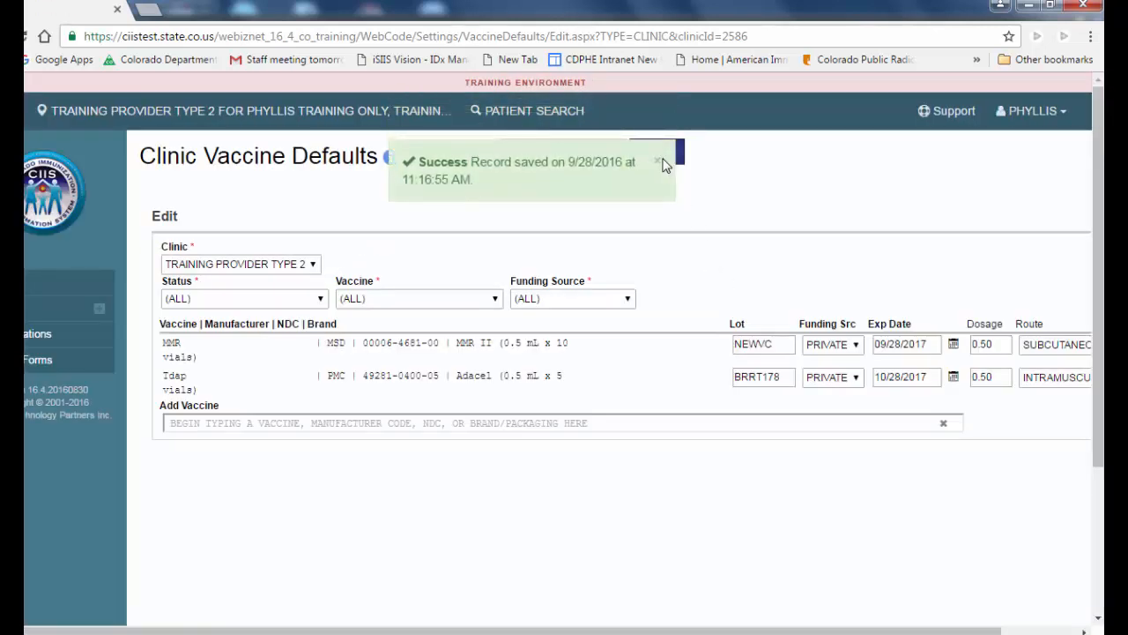
left_click(661, 161)
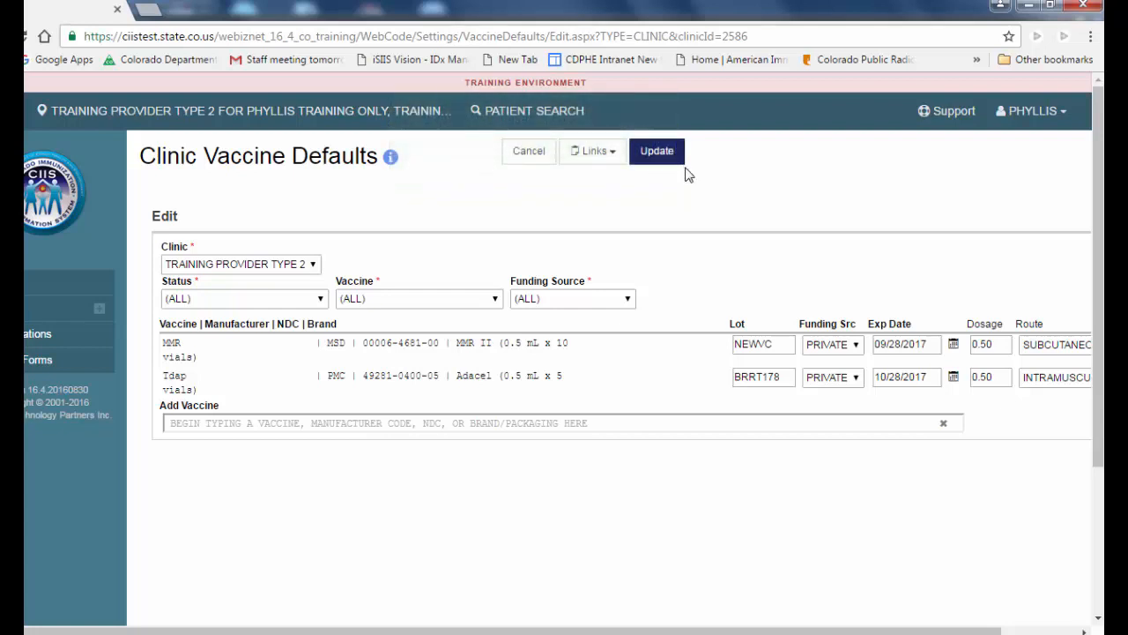
Open the User Vaccine Defaults page and bring all columns of its vaccine table into view
left_click(1066, 121)
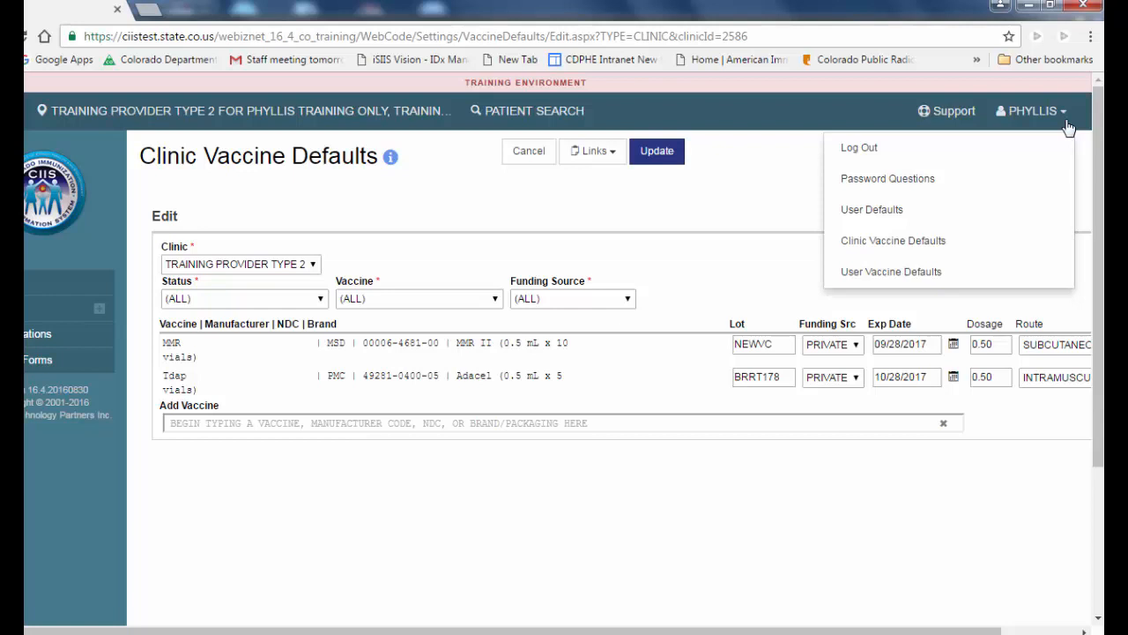
left_click(913, 273)
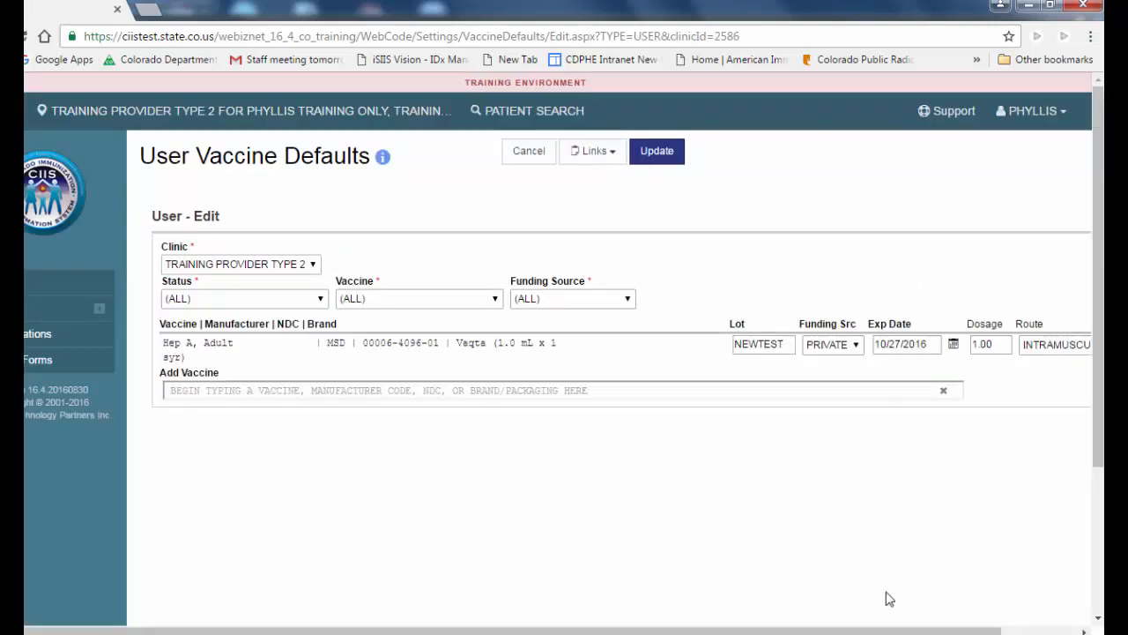
left_click_drag(942, 629, 1050, 632)
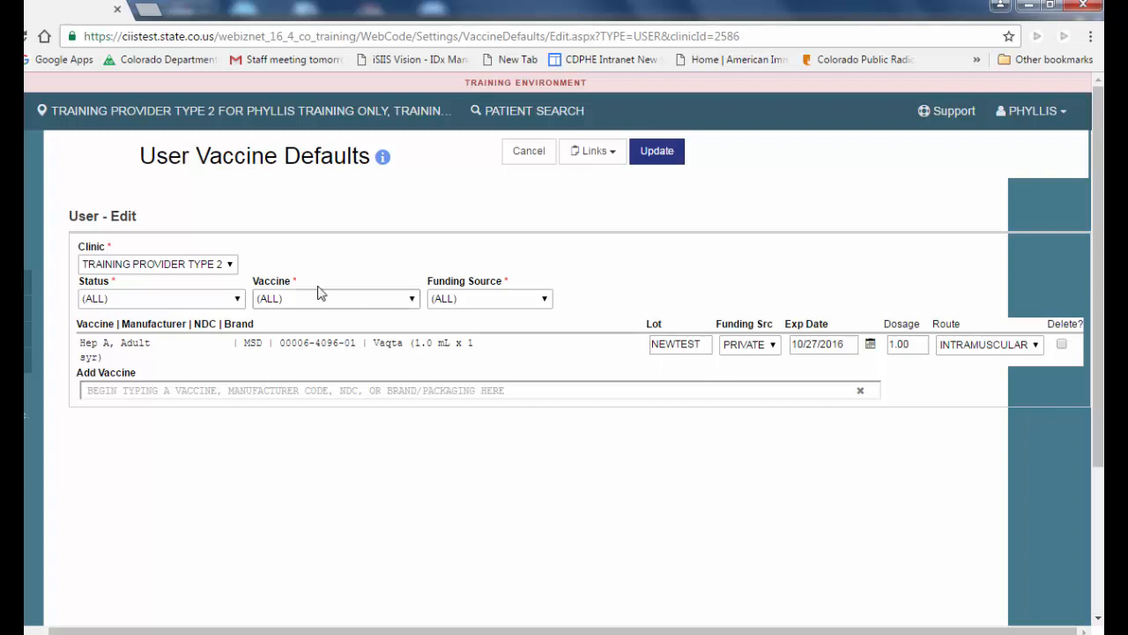
Review the choices offered by the Status, Vaccine, Funding Source and Clinic filters of the user vaccine defaults
left_click(240, 300)
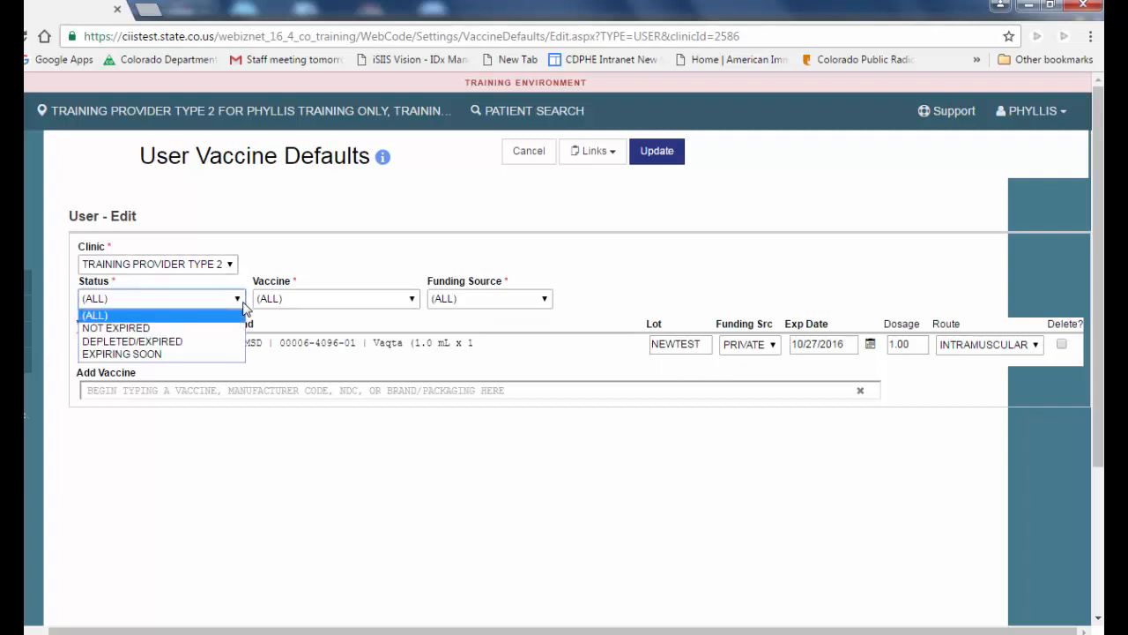
left_click(413, 304)
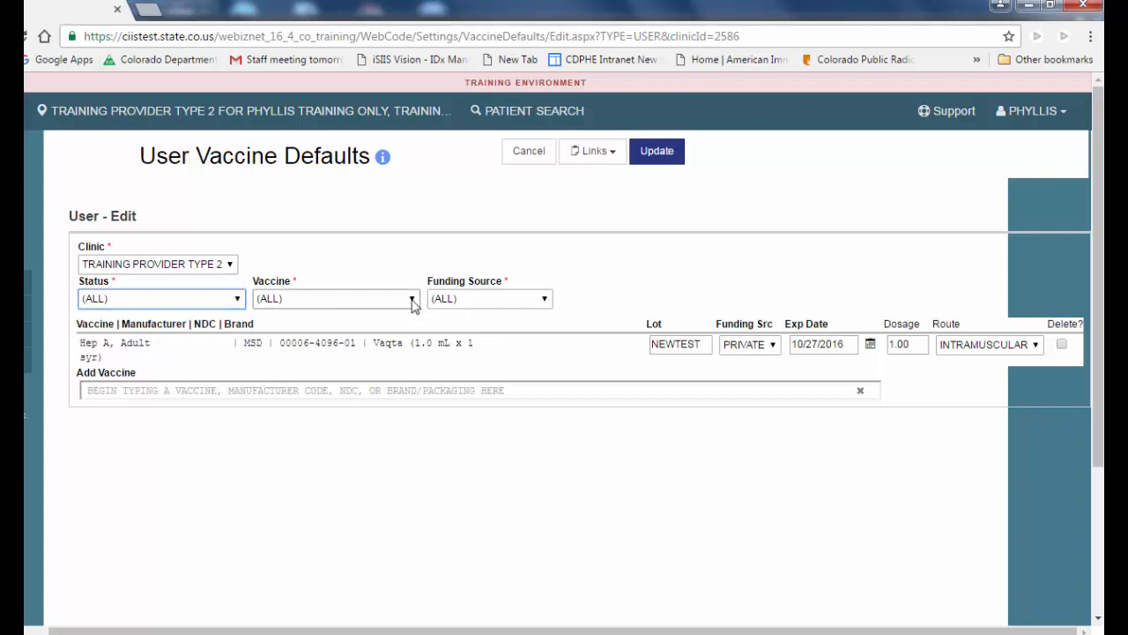
left_click(414, 303)
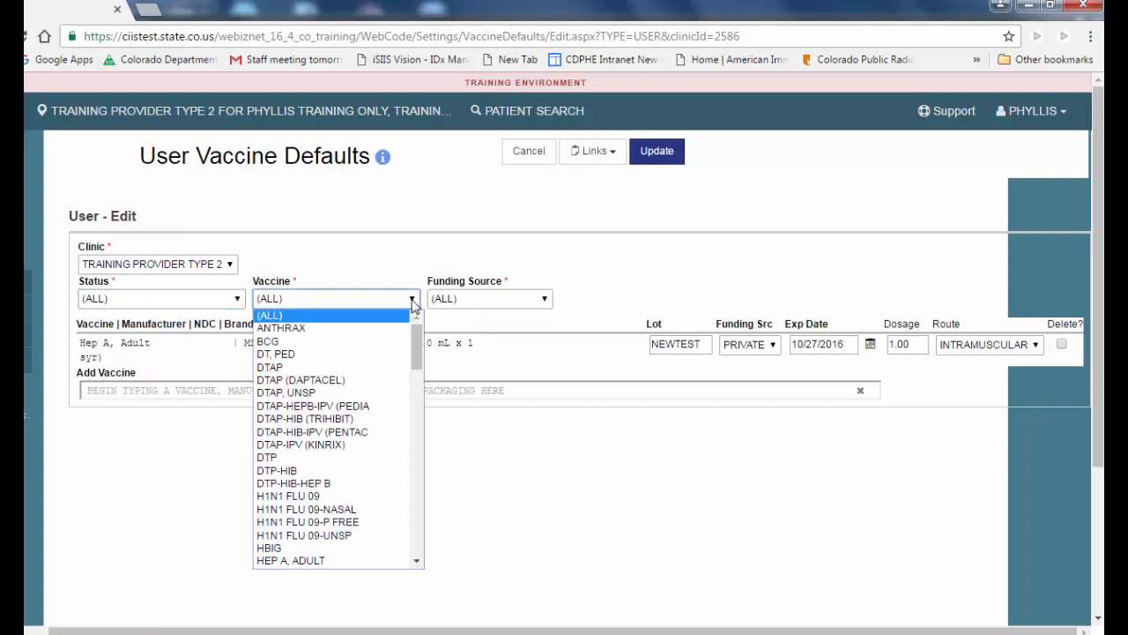
left_click(546, 302)
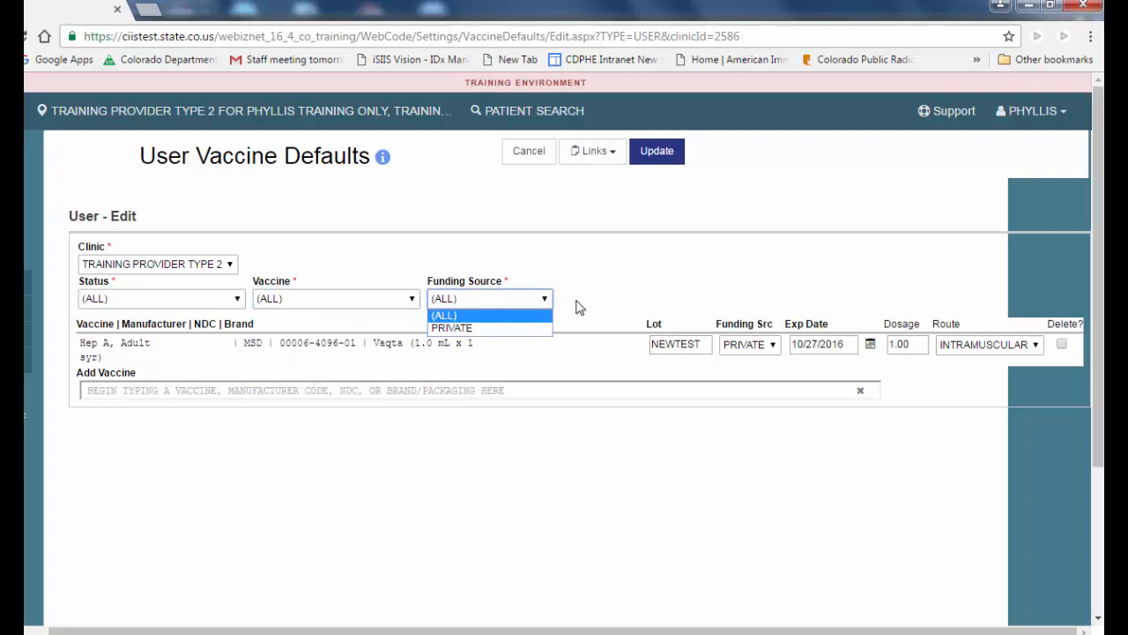
left_click(579, 306)
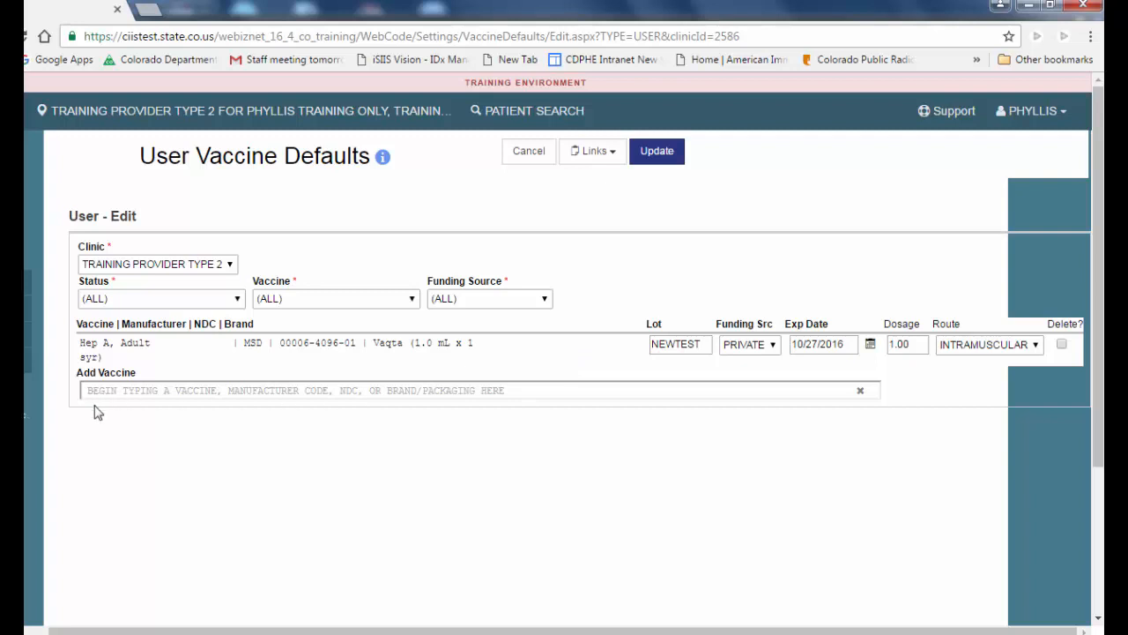
left_click(229, 266)
left_click(225, 293)
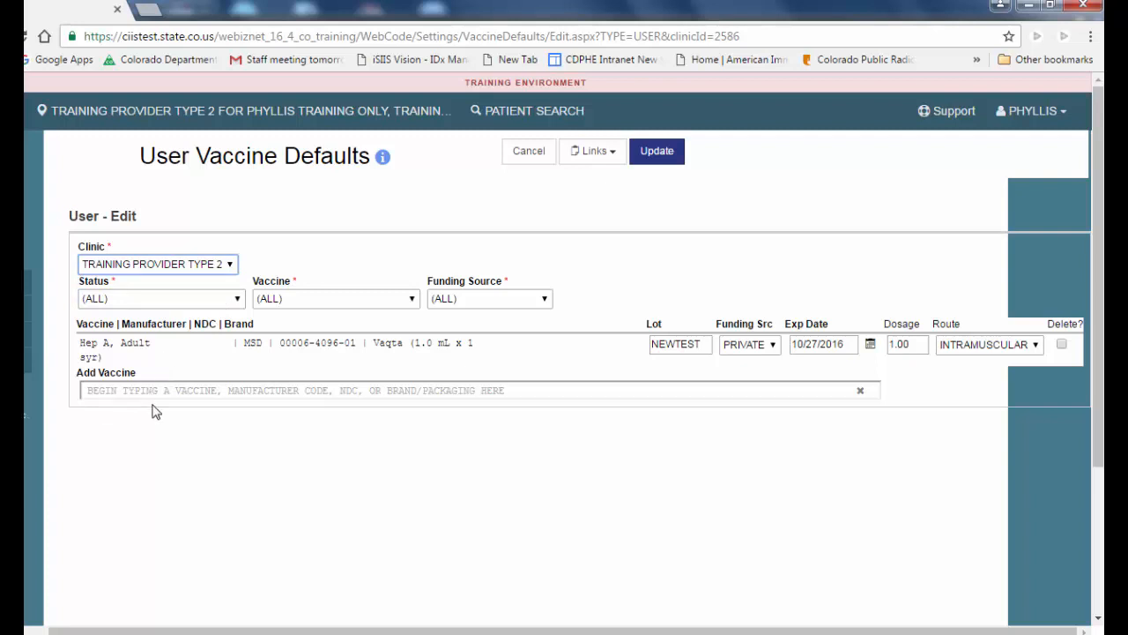
left_click(90, 391)
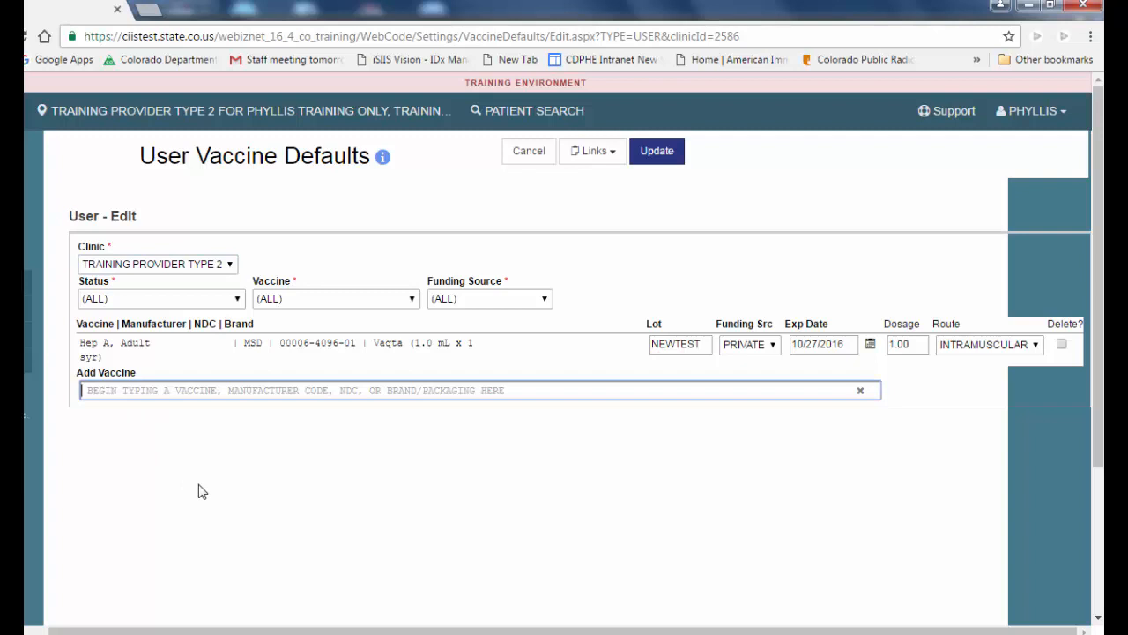
type("INFLU")
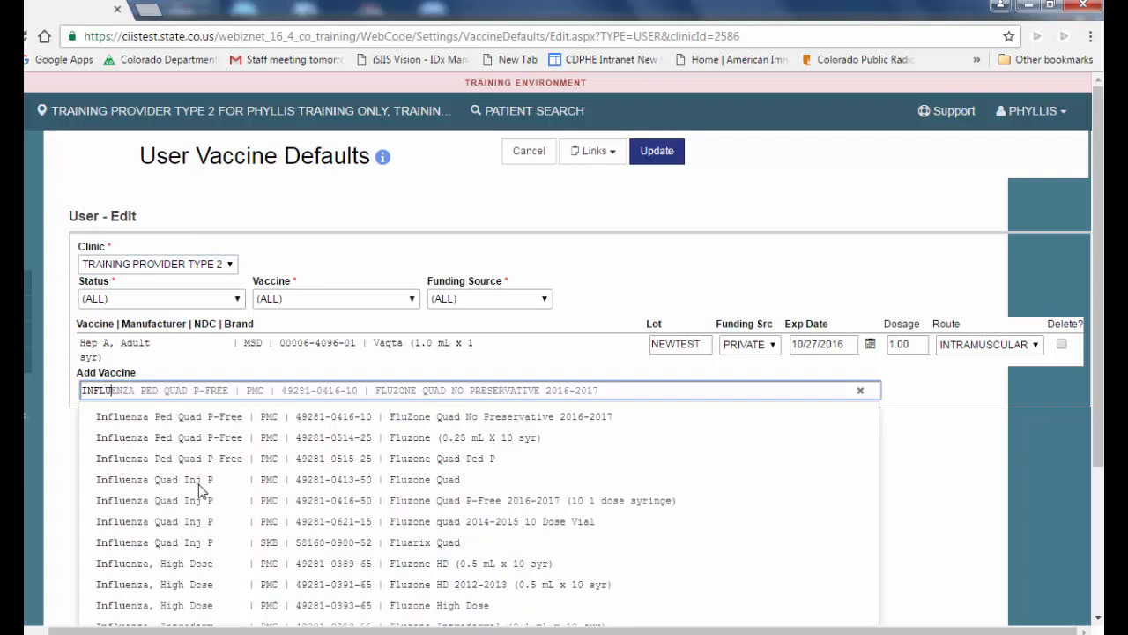
left_click(264, 415)
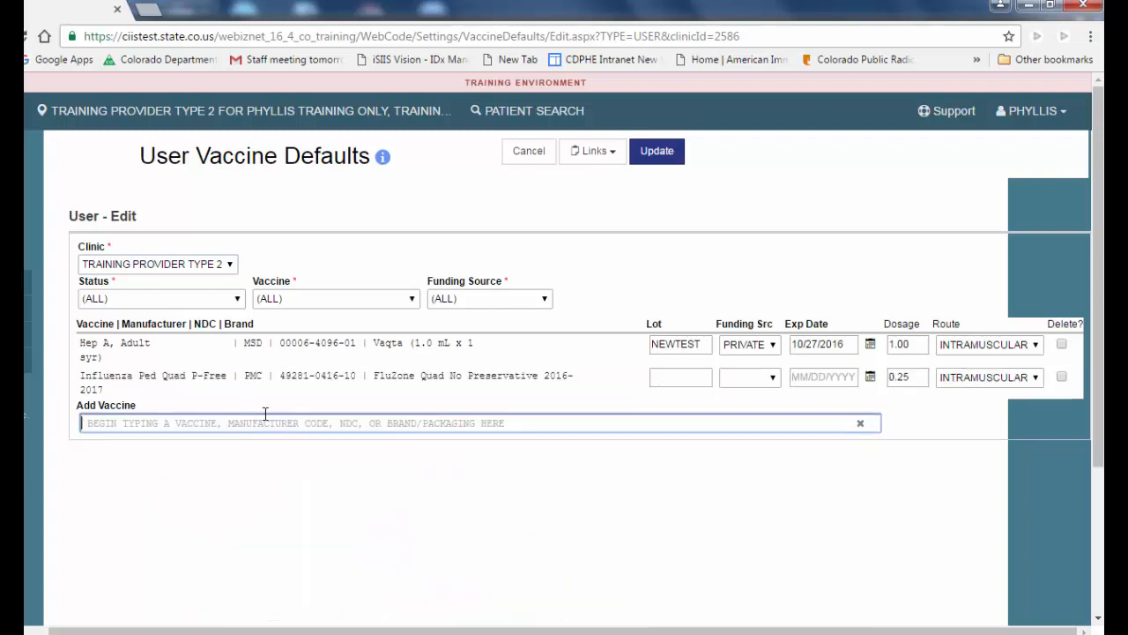
Enter lot VACB89 and the funding source PRIVATE for the new Influenza Ped Quad P-Free entry
left_click(661, 377)
type("M")
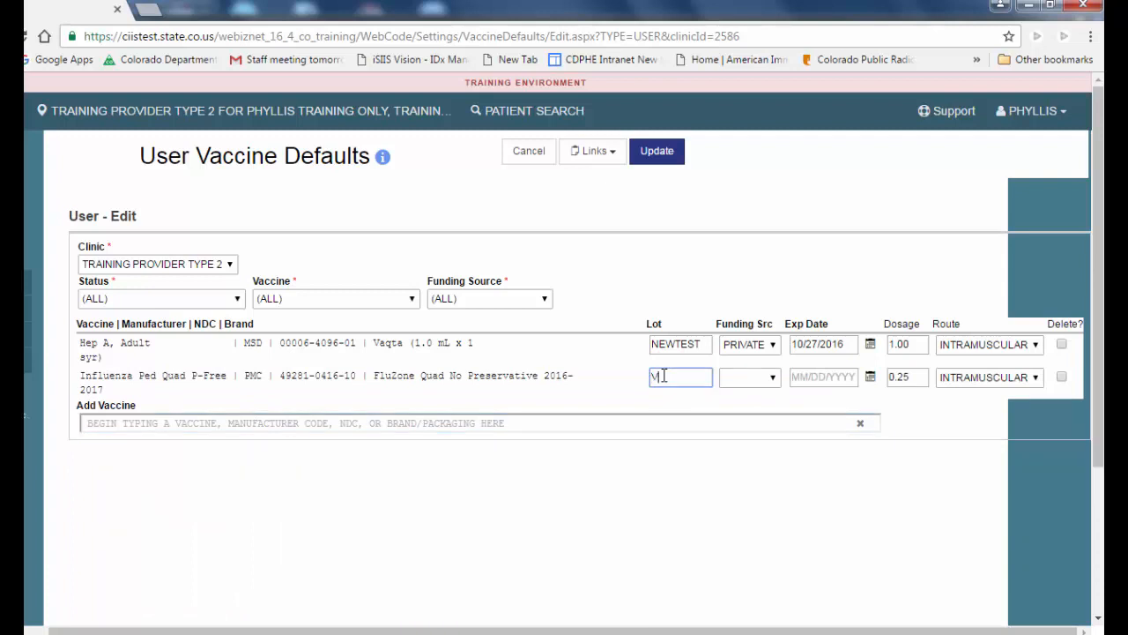
type("ACB89")
left_click(774, 379)
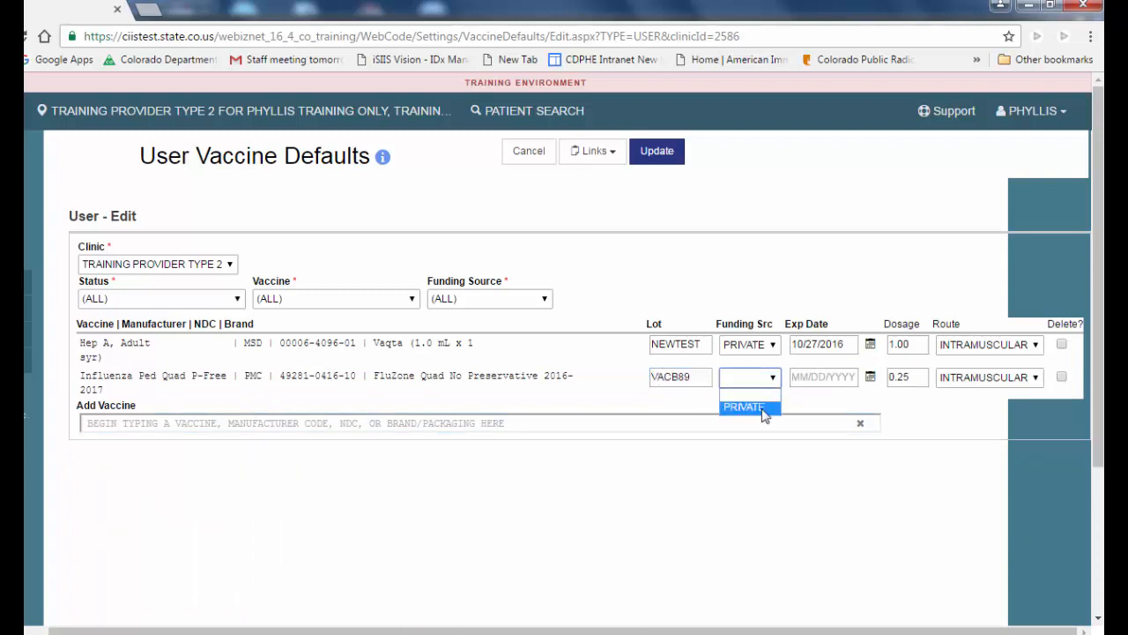
left_click(763, 405)
Set the influenza entry's expiration date to 06/28/2017, save the user vaccine defaults and dismiss the save notice
left_click(809, 377)
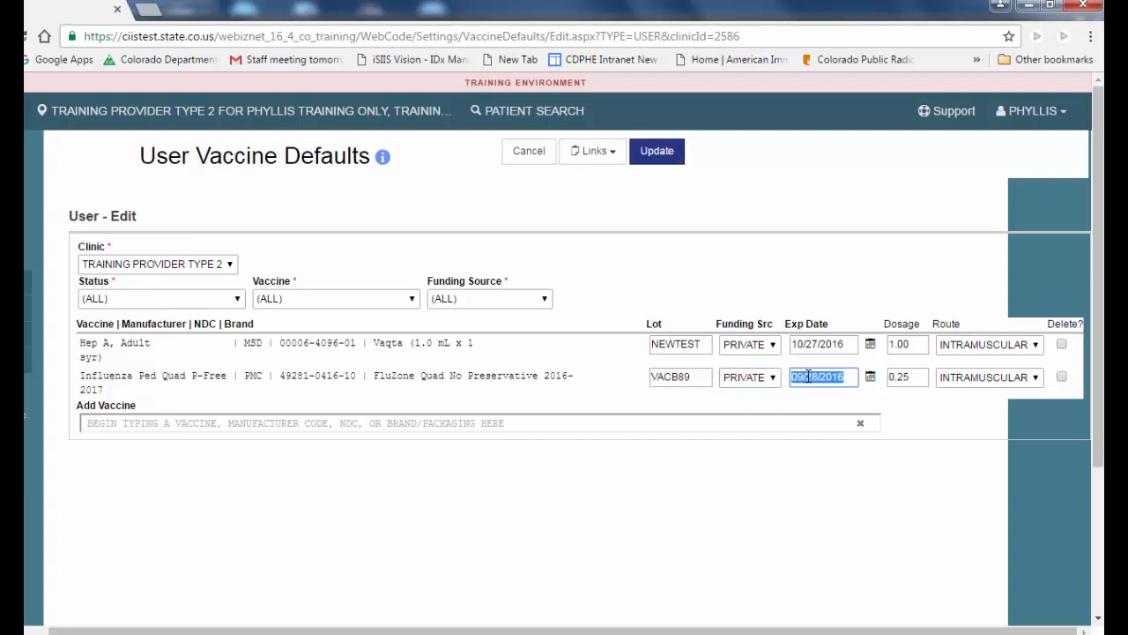
left_click(803, 376)
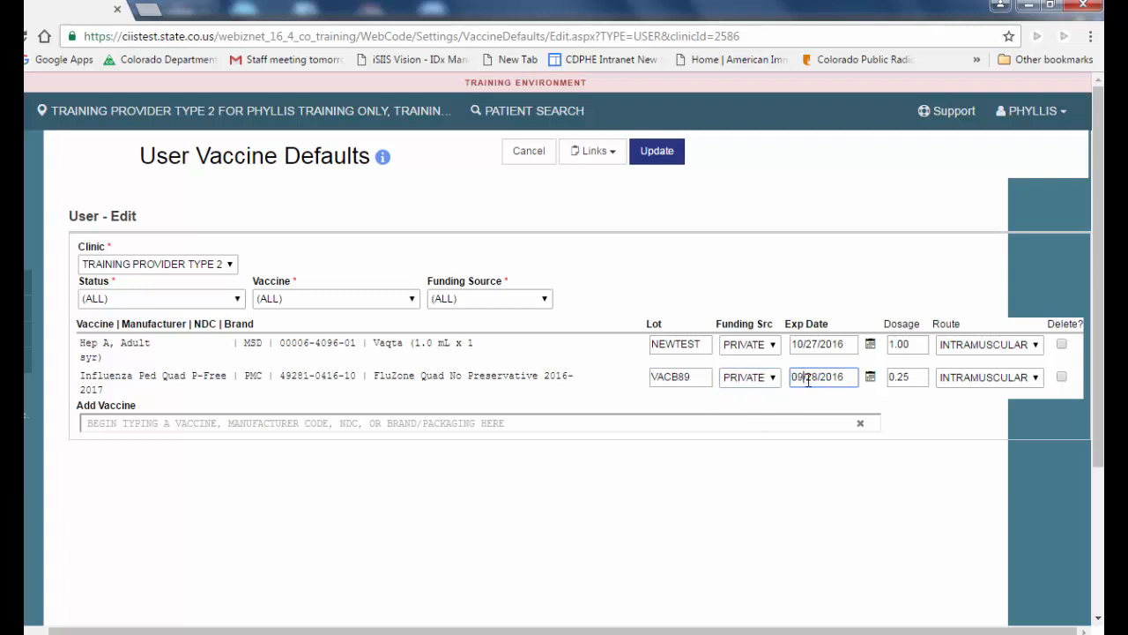
key("BackSpace")
type("6")
left_click(846, 377)
key("BackSpace")
type("7")
left_click(669, 170)
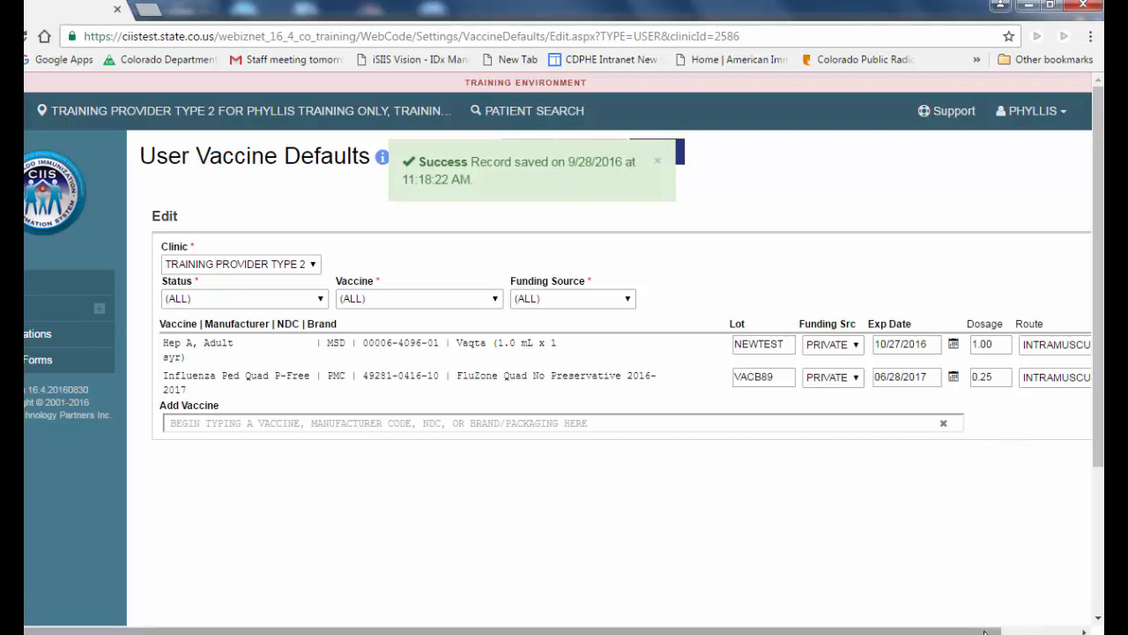
left_click_drag(985, 631, 1100, 631)
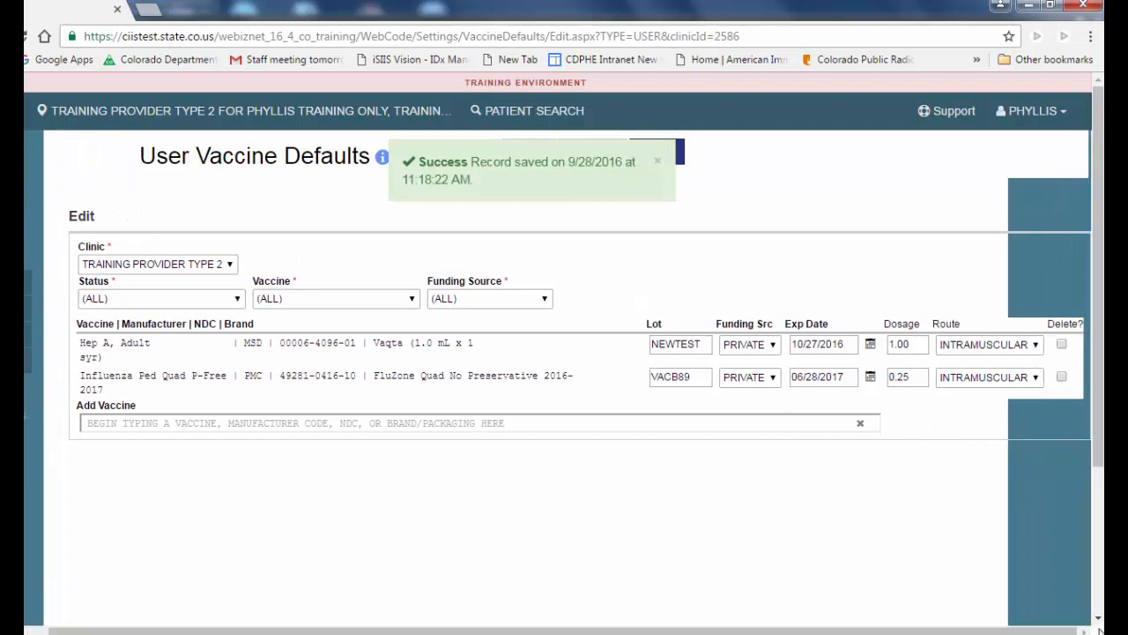
left_click(661, 162)
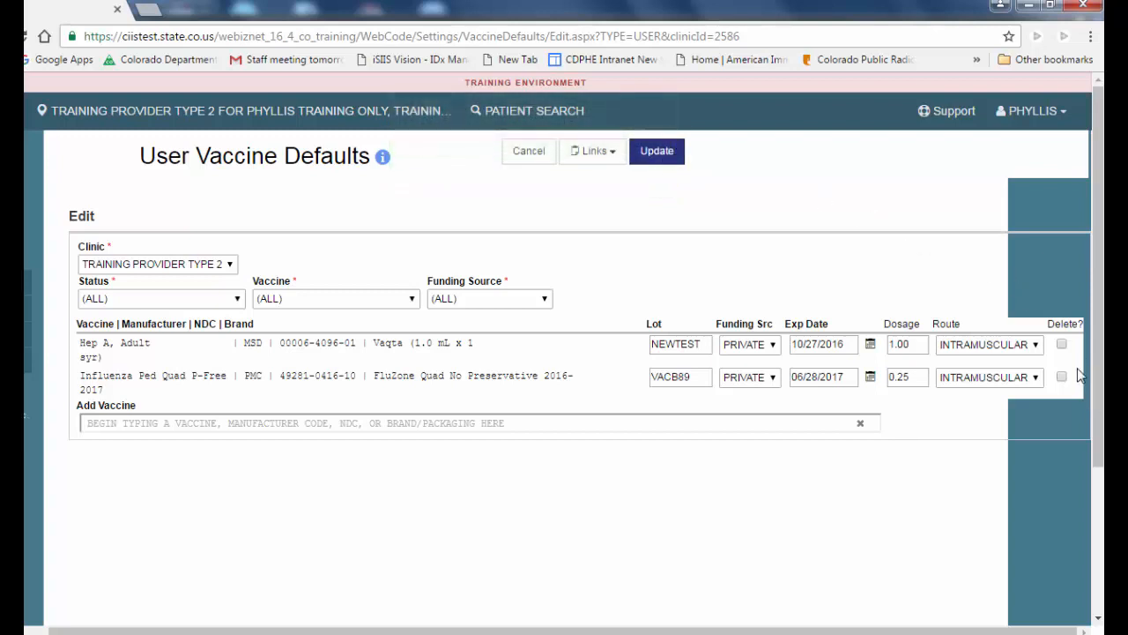